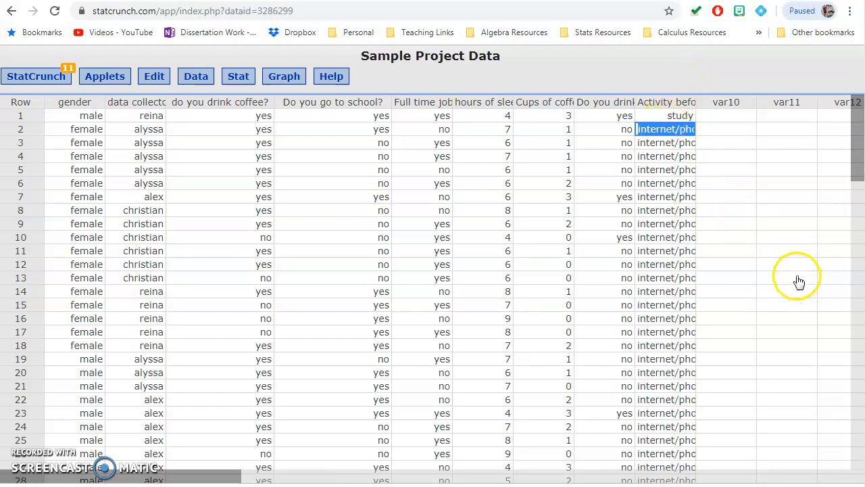
# - Widen the "Activity before bed?" column so its full heading and entries fit
pyautogui.click(762, 401)
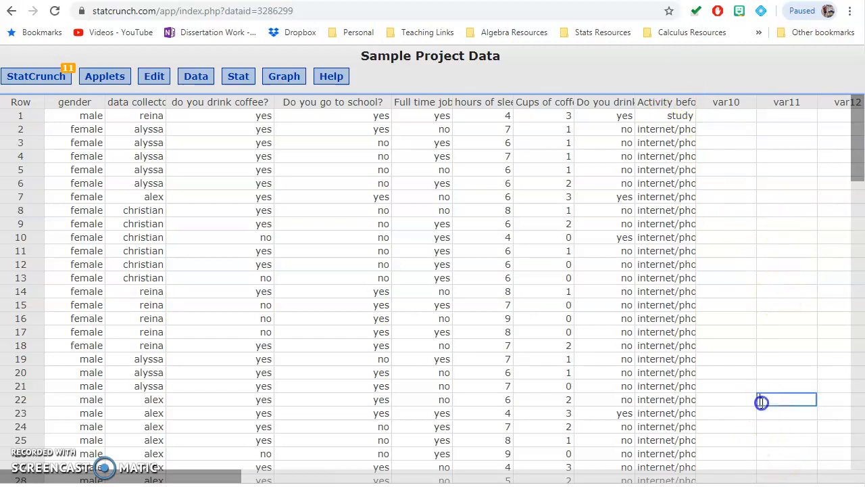
pyautogui.moveTo(701, 108); pyautogui.dragTo(763, 108)
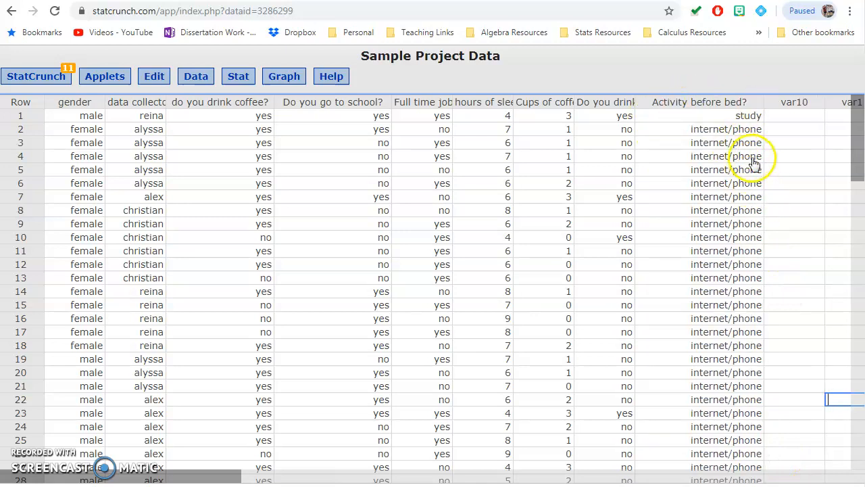
pyautogui.click(716, 130)
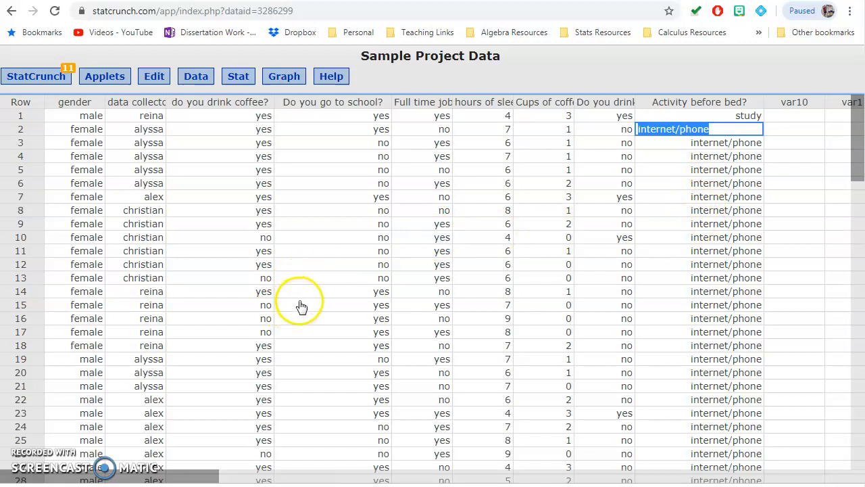
pyautogui.click(732, 117)
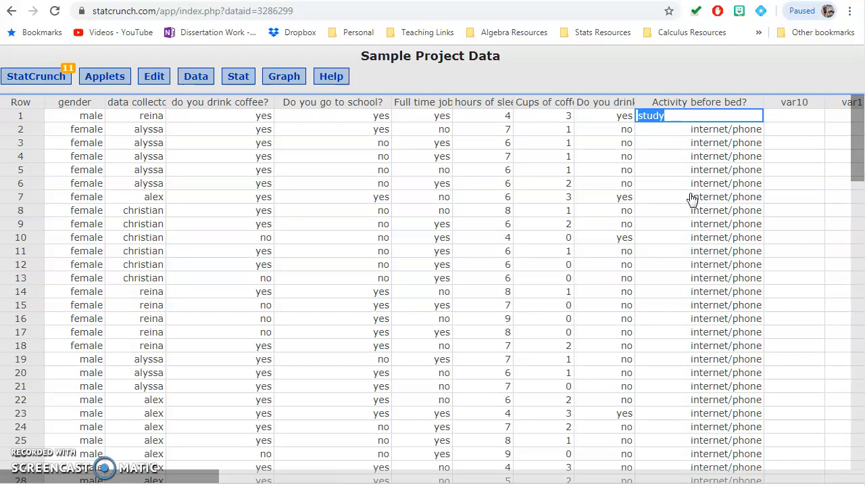
# - Open the saved One Way ANOVA result for hours of sleep on weekdays by activity before bed
pyautogui.click(56, 81)
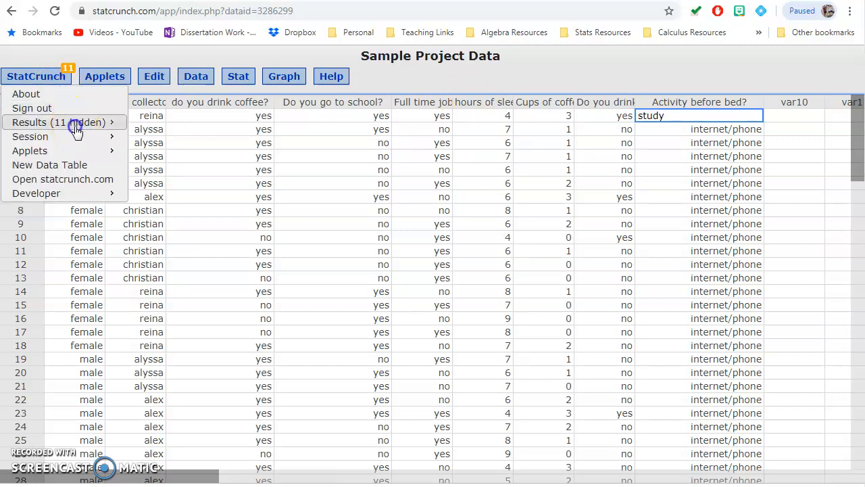
pyautogui.moveTo(101, 123)
pyautogui.click(234, 309)
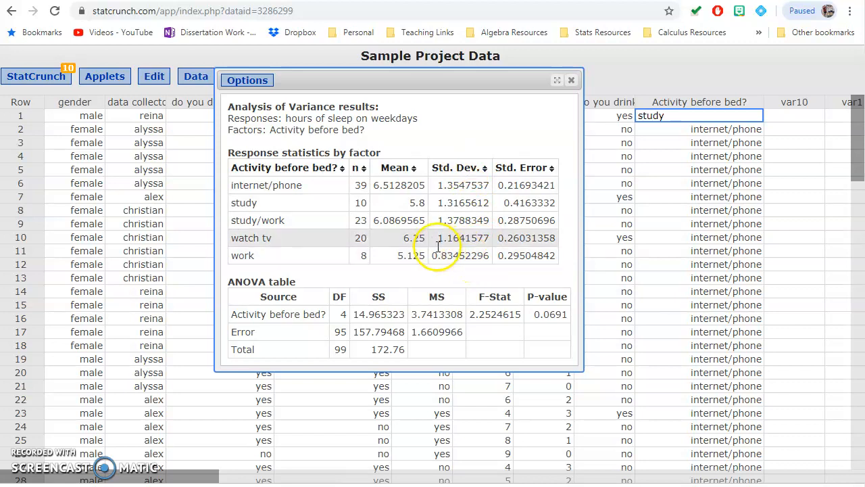
# - Open saved result 10, the boxplot of hours of sleep on weekdays grouped by activity before bed
pyautogui.click(37, 76)
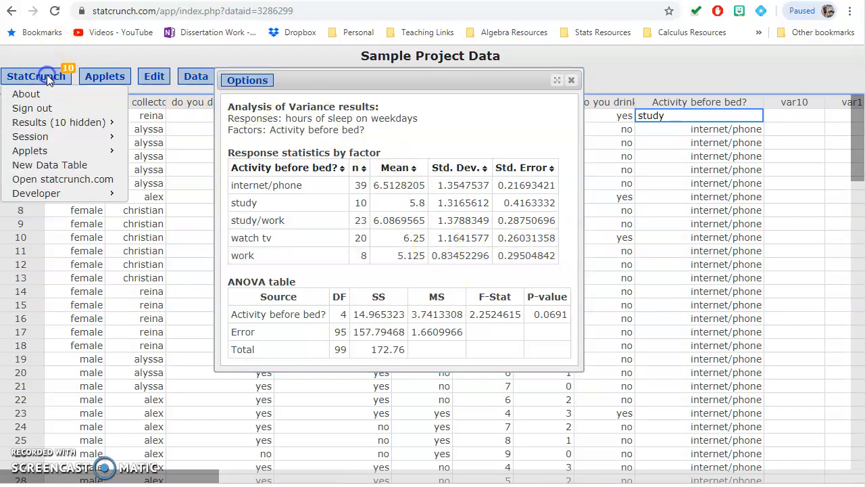
pyautogui.moveTo(87, 128)
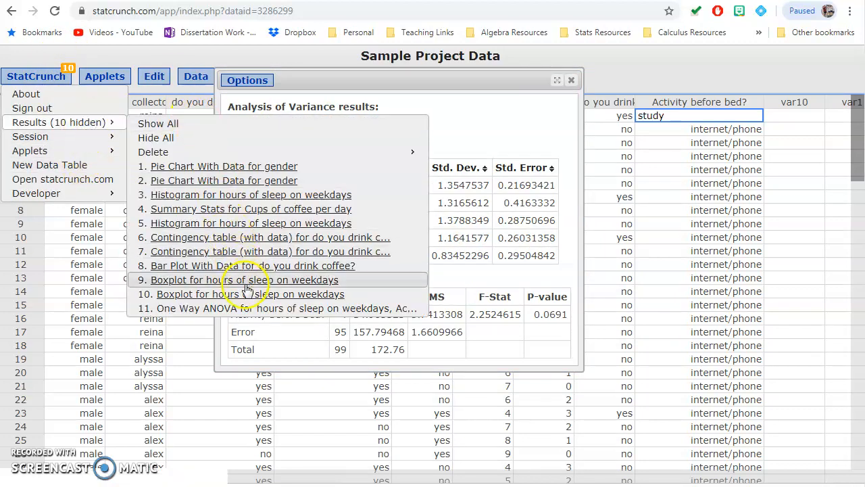
pyautogui.click(217, 294)
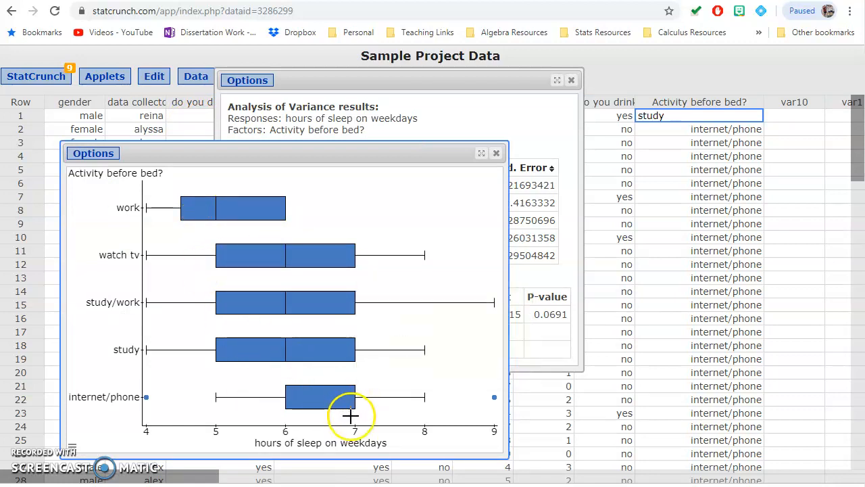
pyautogui.moveTo(297, 357)
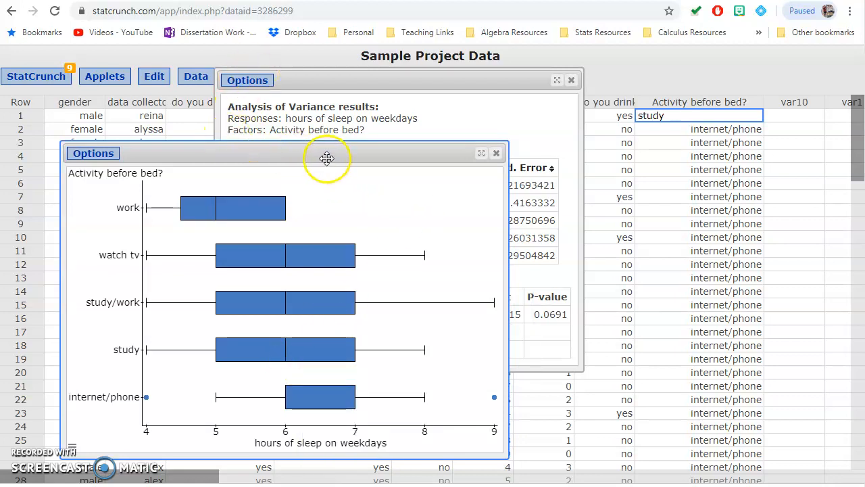
# - Arrange the boxplot and ANOVA result windows next to each other to compare the group spreads with the standard deviations
pyautogui.moveTo(328, 158)
pyautogui.mouseDown()
pyautogui.moveTo(543, 155)
pyautogui.moveTo(328, 146)
pyautogui.mouseUp()
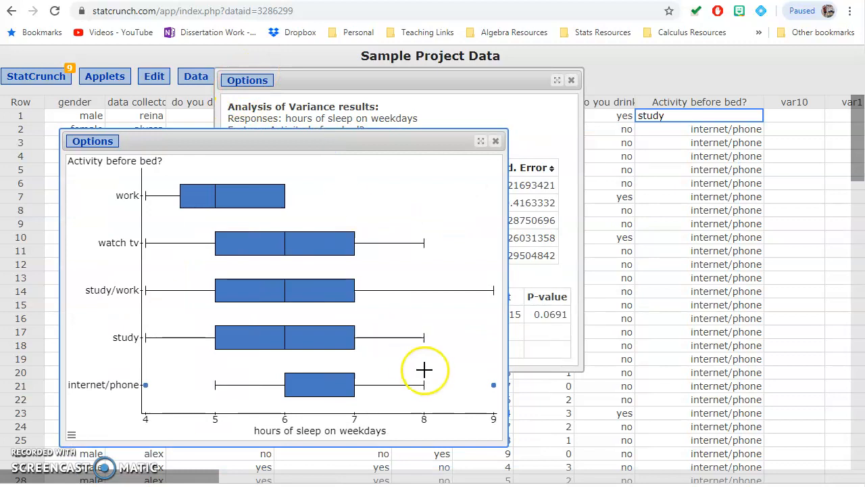
pyautogui.moveTo(436, 80); pyautogui.dragTo(659, 126)
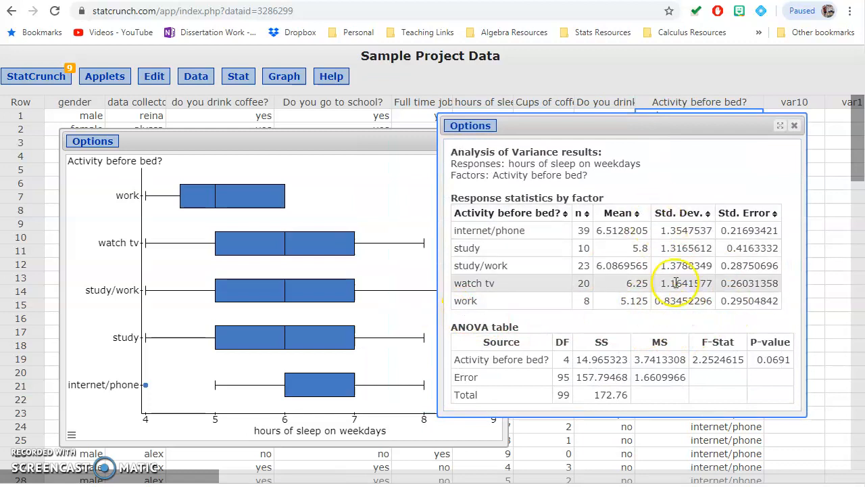
pyautogui.click(117, 432)
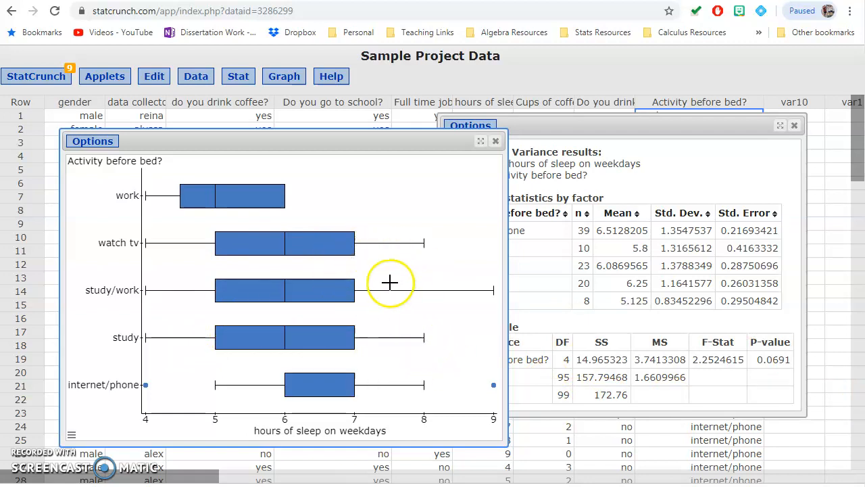
pyautogui.click(635, 156)
pyautogui.click(472, 126)
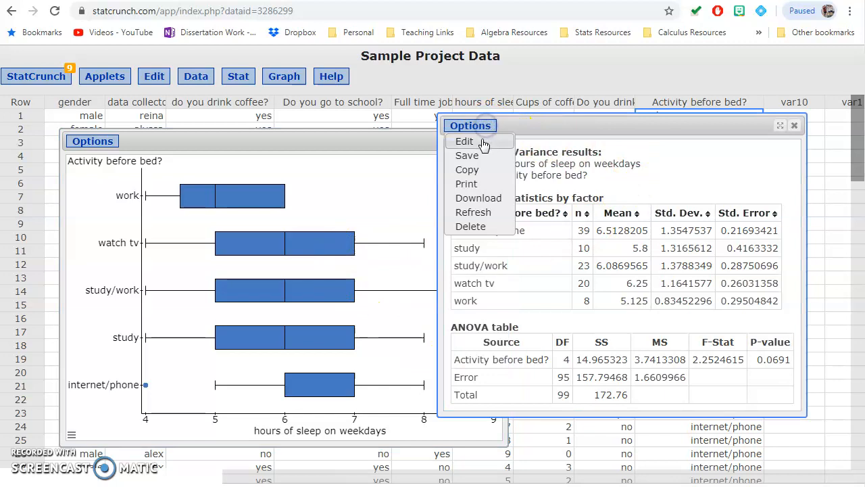
pyautogui.click(481, 140)
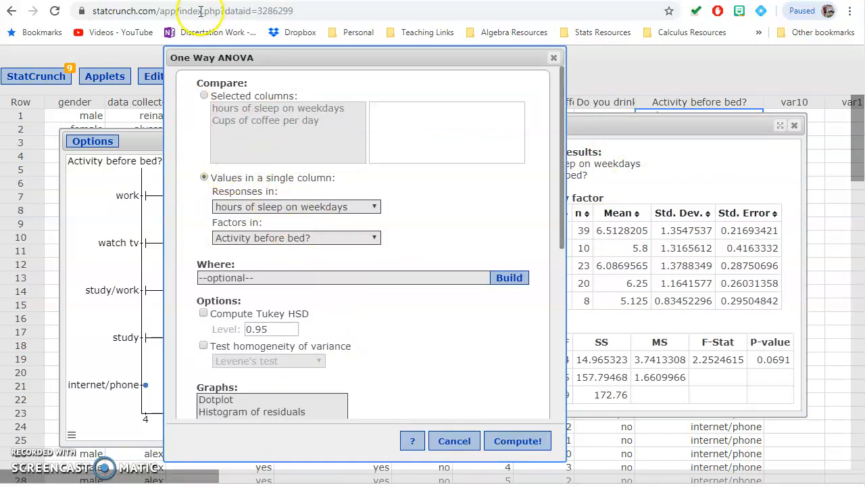
pyautogui.scroll(-2, 200, 207)
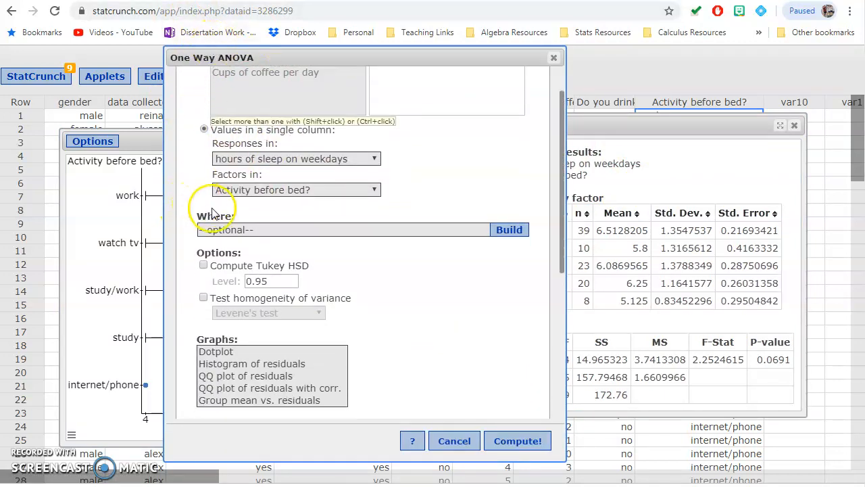
pyautogui.scroll(-3, 309, 291)
pyautogui.scroll(4, 309, 339)
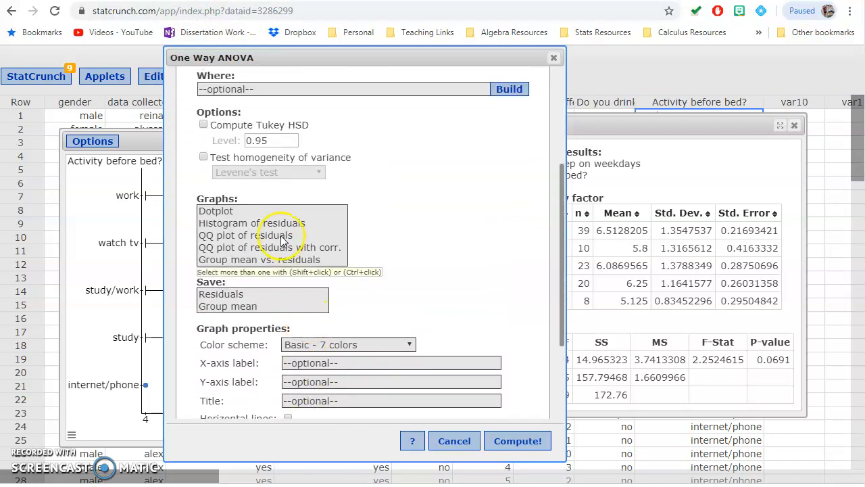
pyautogui.scroll(-5, 294, 269)
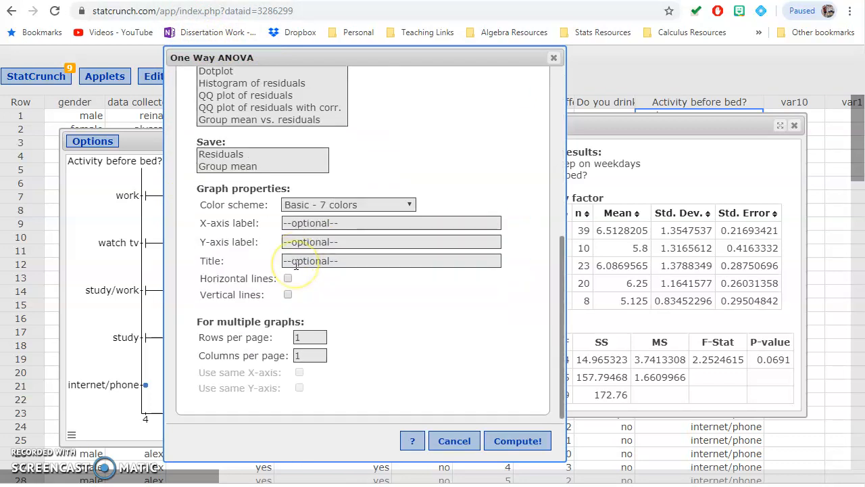
pyautogui.scroll(3, 295, 266)
pyautogui.click(289, 232)
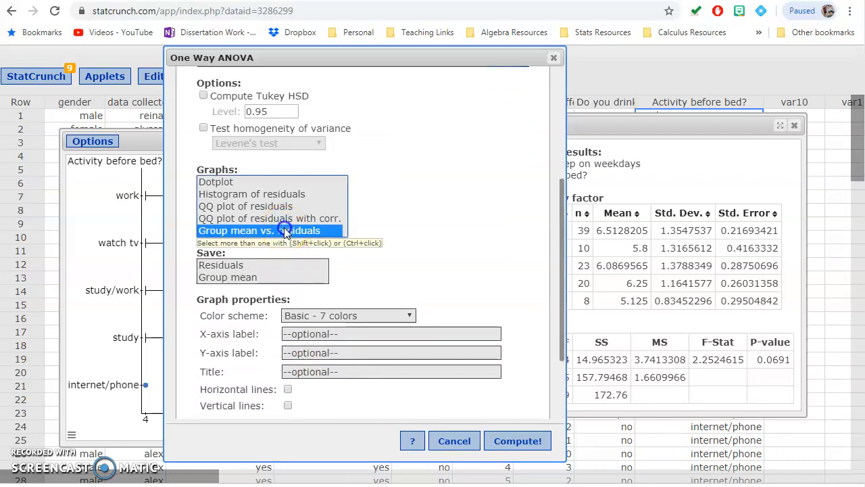
pyautogui.scroll(1, 285, 232)
pyautogui.scroll(1, 338, 210)
pyautogui.click(203, 222)
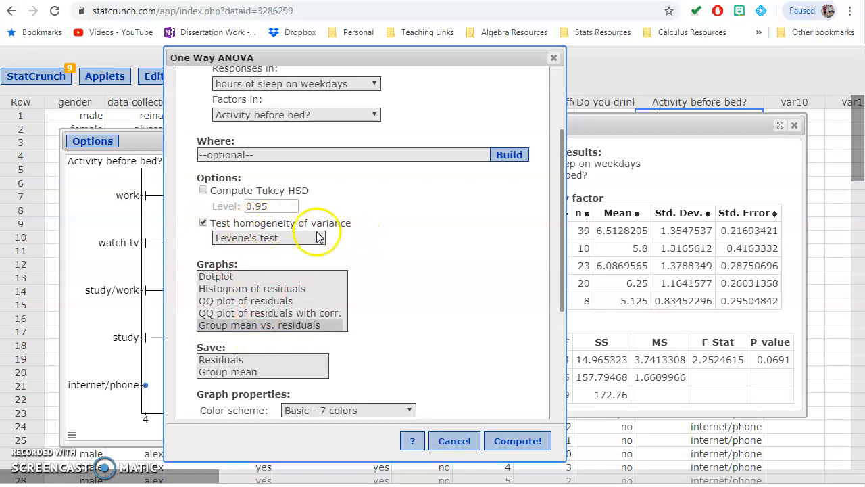
pyautogui.click(294, 239)
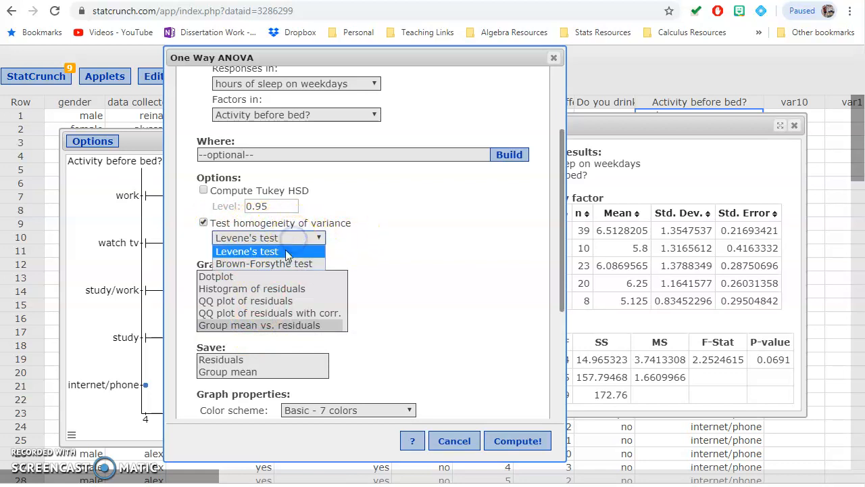
pyautogui.click(372, 247)
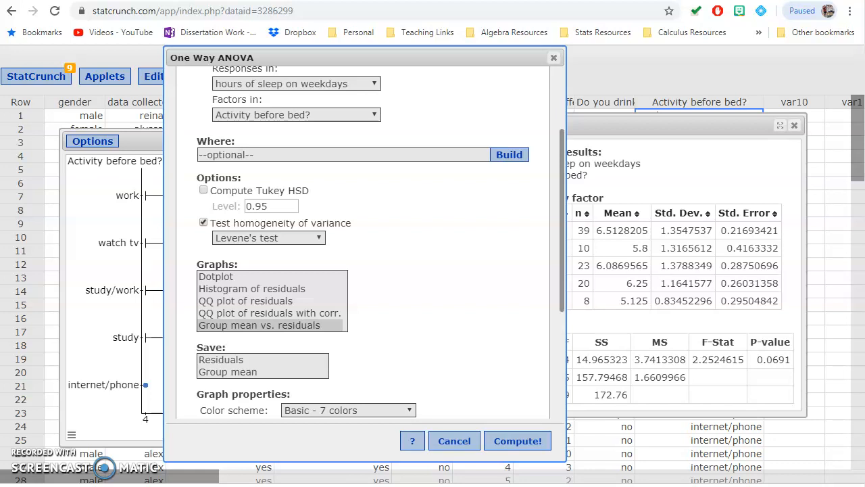
pyautogui.click(499, 440)
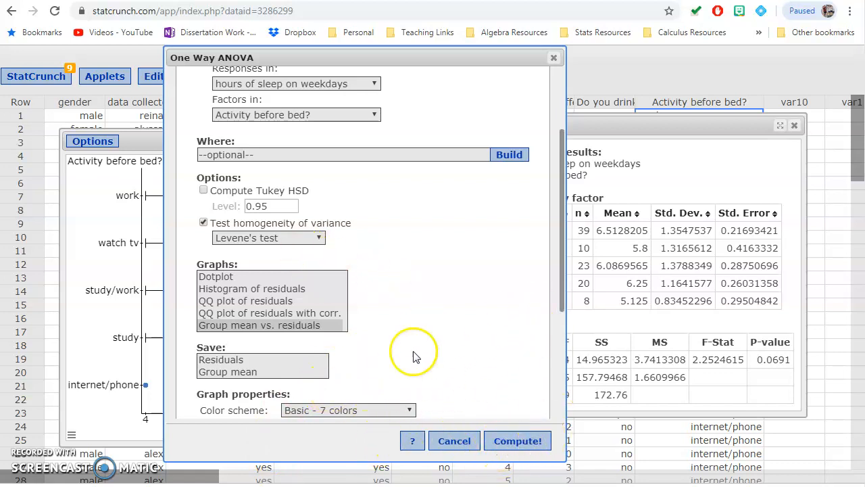
pyautogui.scroll(2, 406, 344)
pyautogui.scroll(-3, 324, 297)
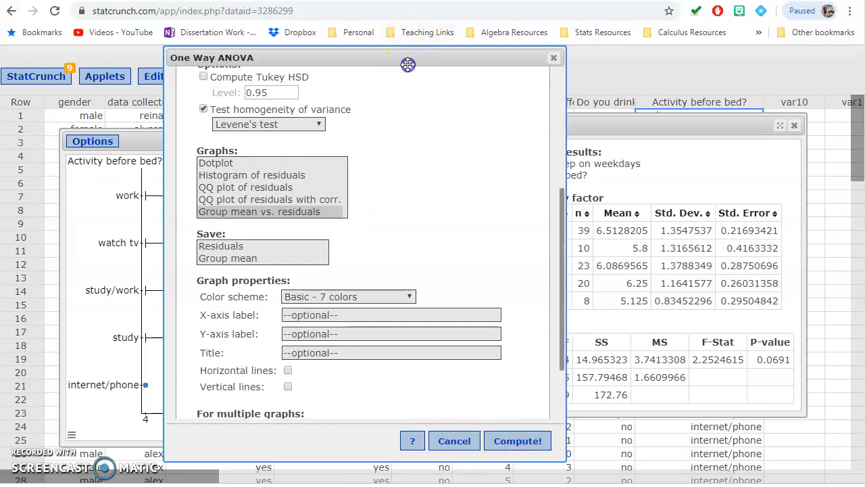
pyautogui.moveTo(408, 64); pyautogui.dragTo(489, 84)
pyautogui.click(637, 79)
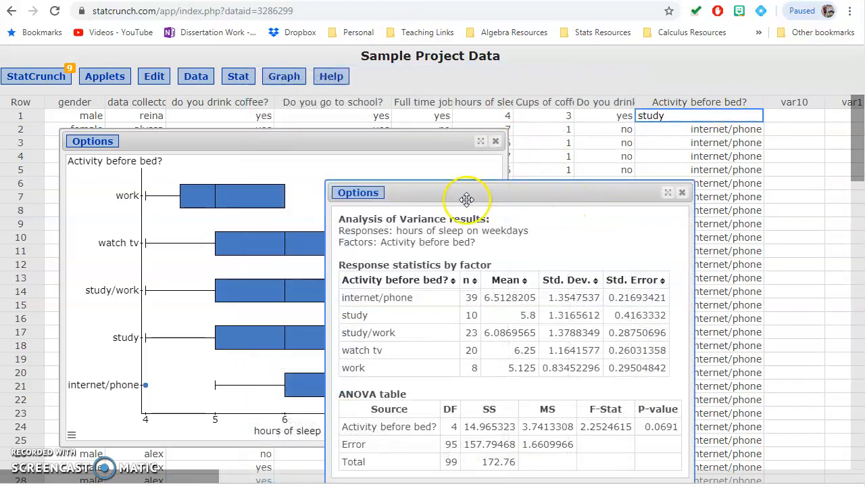
# - Edit the One Way ANOVA to test homogeneity of variance with Levene's test and recompute the result
pyautogui.click(361, 193)
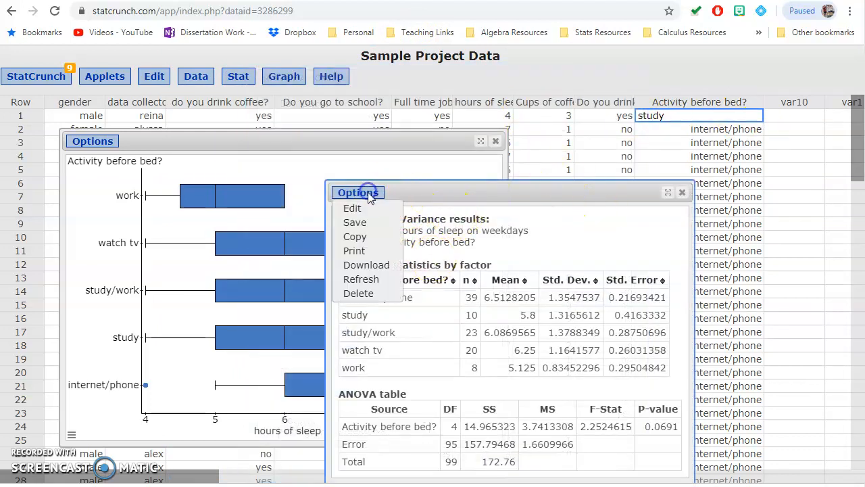
pyautogui.click(365, 207)
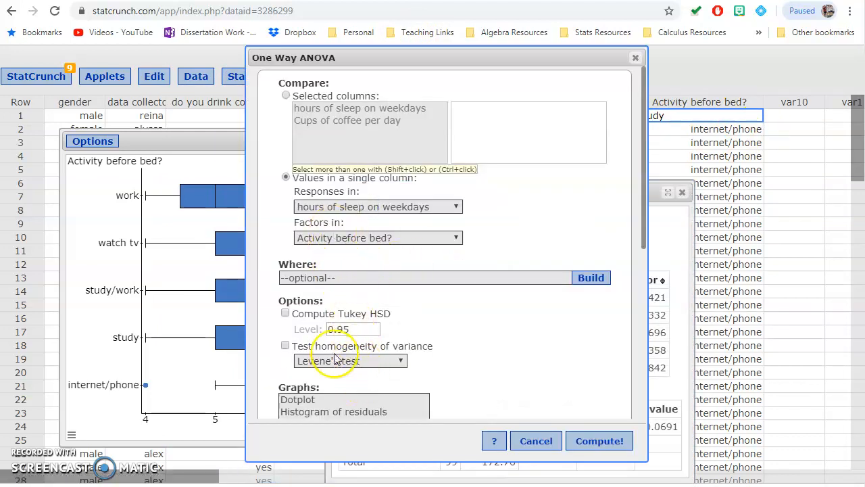
pyautogui.moveTo(315, 353); pyautogui.dragTo(287, 355)
pyautogui.click(605, 440)
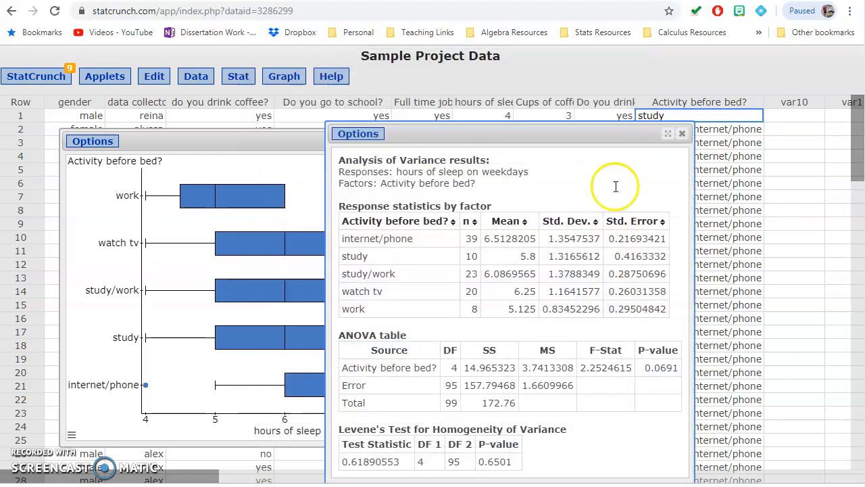
# - Reposition the ANOVA result to show it completely and examine the Levene's Test for Homogeneity of Variance table
pyautogui.moveTo(550, 128); pyautogui.dragTo(396, 77)
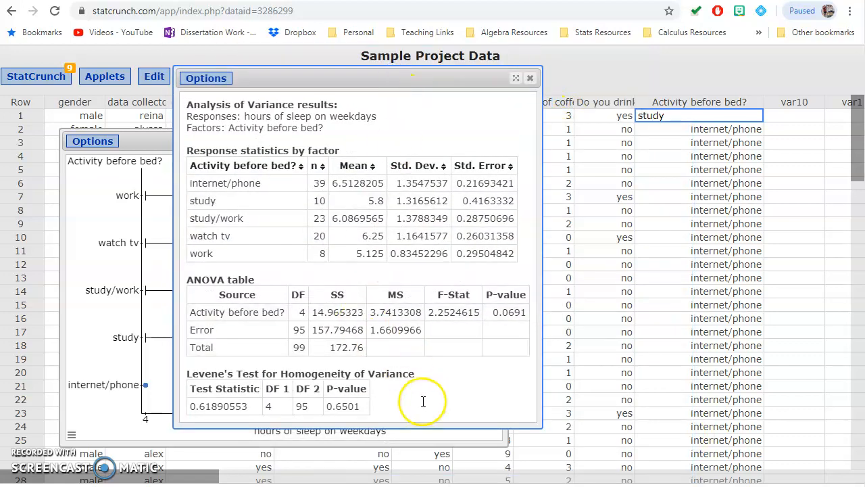
pyautogui.moveTo(386, 410); pyautogui.dragTo(181, 373)
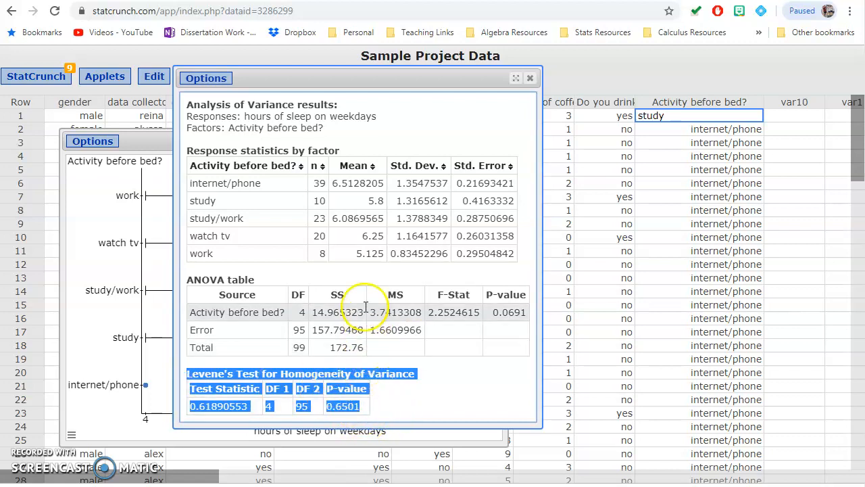
pyautogui.click(348, 403)
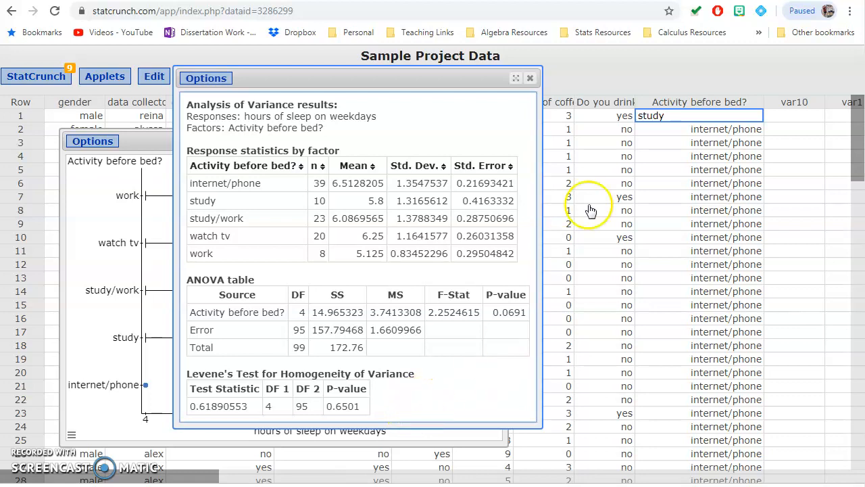
# - Close the ANOVA and boxplot result windows and reopen only the saved One Way ANOVA result
pyautogui.click(530, 79)
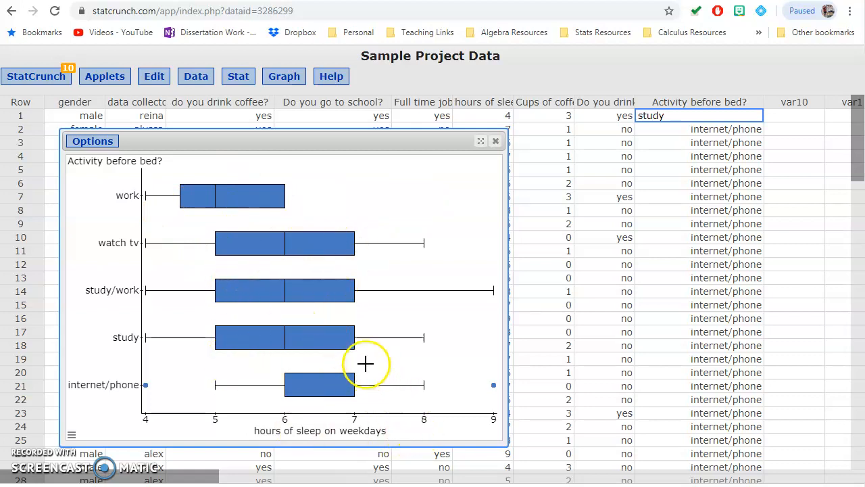
pyautogui.click(497, 142)
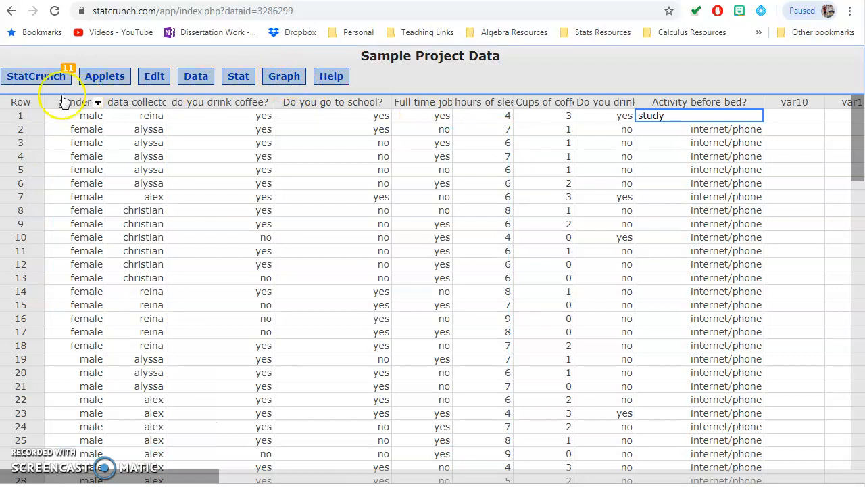
pyautogui.click(41, 79)
pyautogui.moveTo(85, 121)
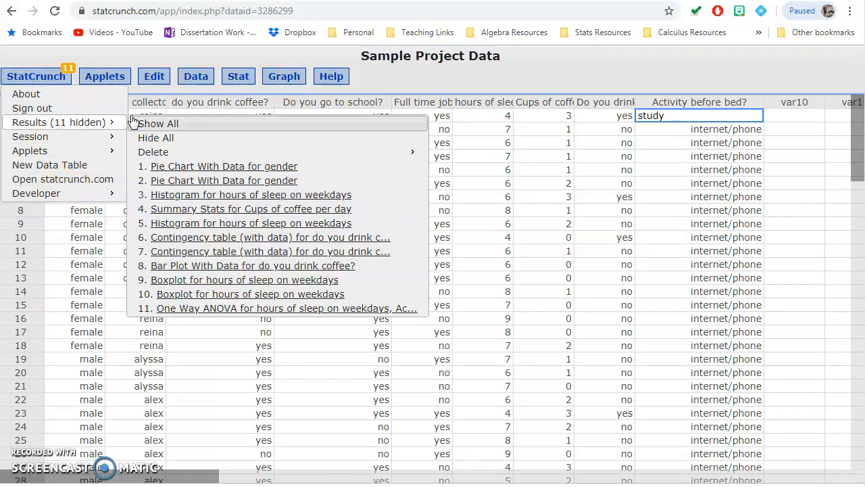
pyautogui.click(227, 308)
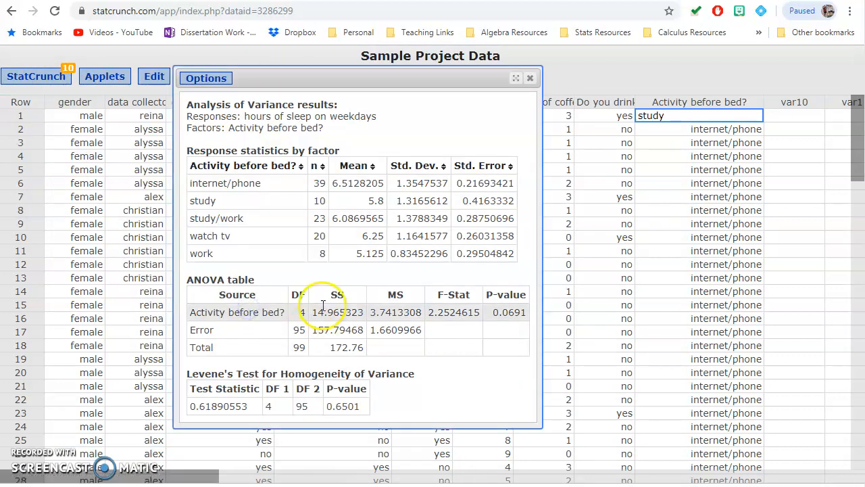
# - Add a QQ plot of residuals to the One Way ANOVA, recompute it, view the plot and close the result
pyautogui.click(206, 78)
pyautogui.click(212, 94)
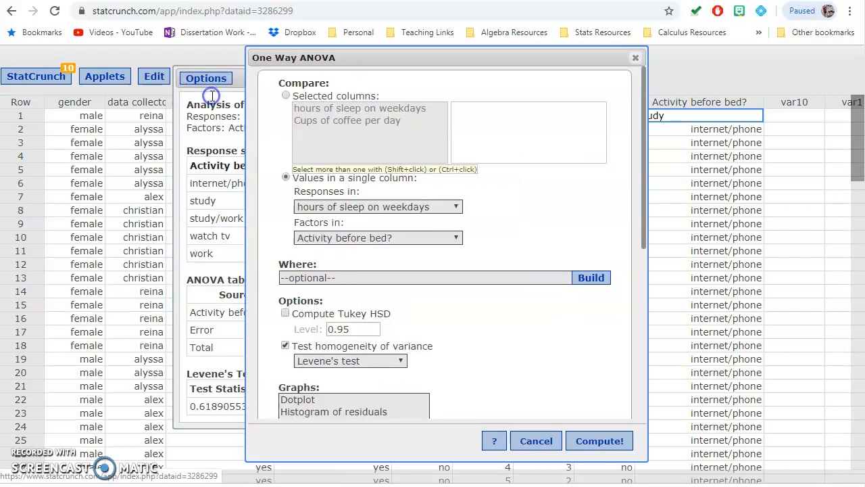
pyautogui.scroll(-3, 411, 277)
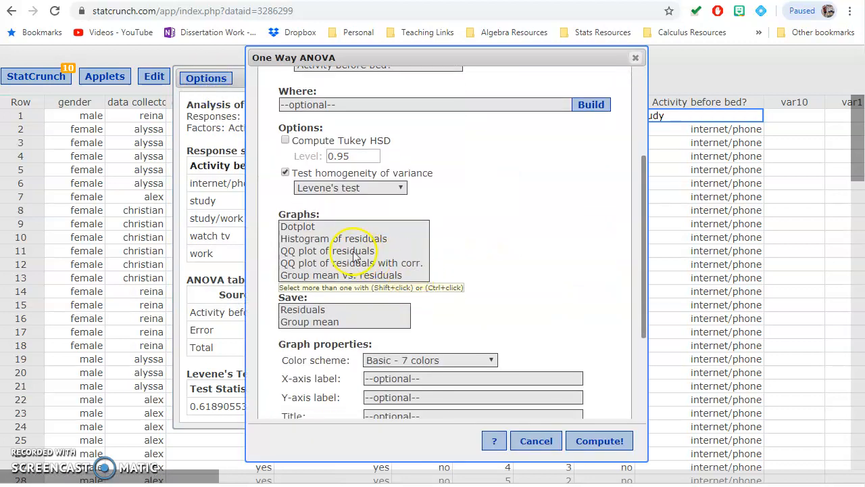
pyautogui.scroll(-1, 354, 257)
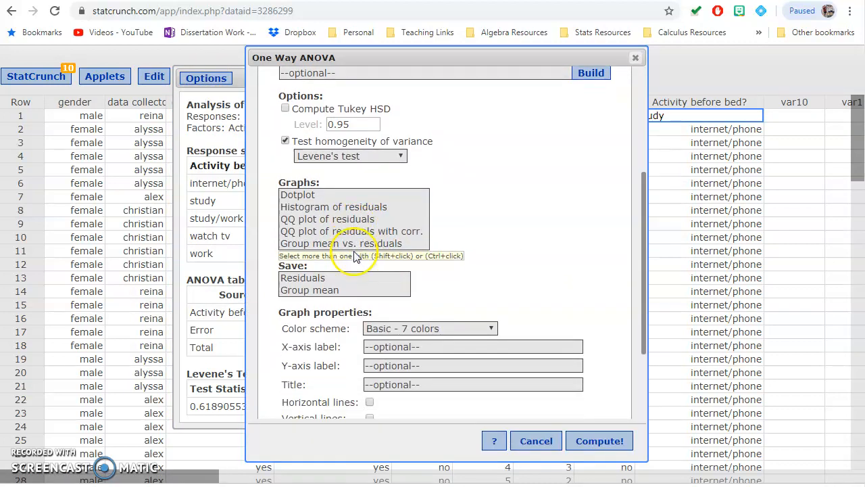
pyautogui.click(313, 218)
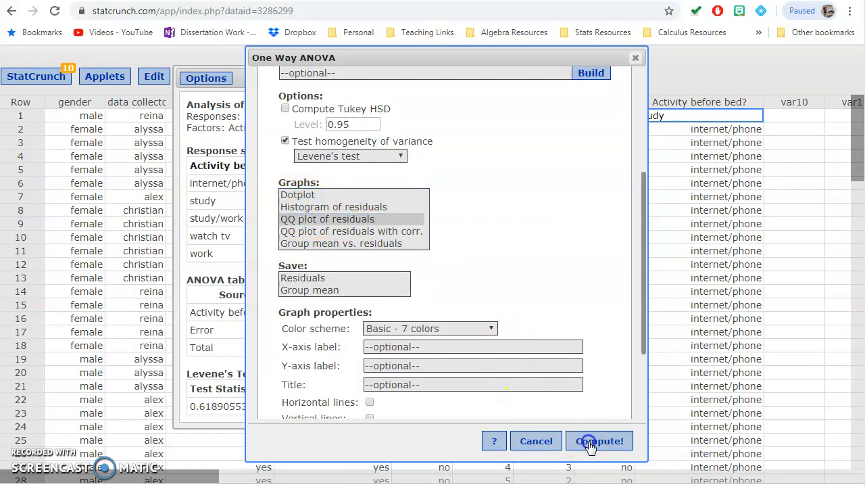
pyautogui.click(591, 440)
pyautogui.click(667, 466)
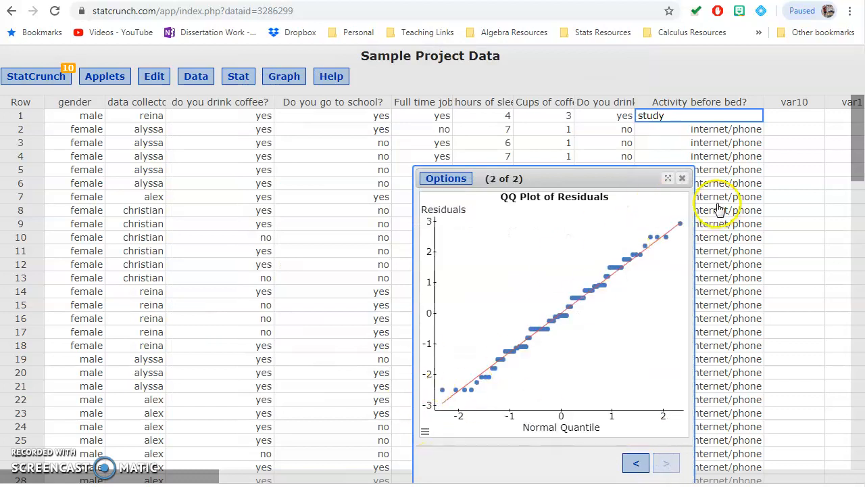
pyautogui.click(683, 179)
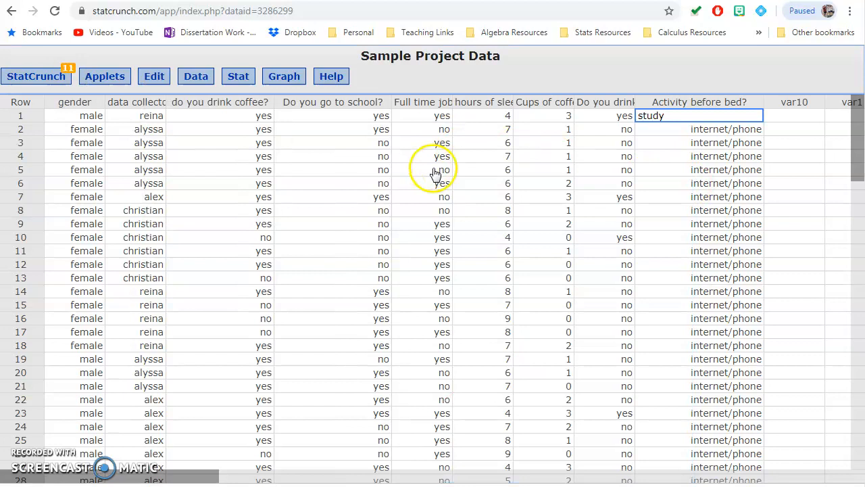
# - Start a new QQ Plot using the hours of sleep on weekdays column
pyautogui.click(284, 77)
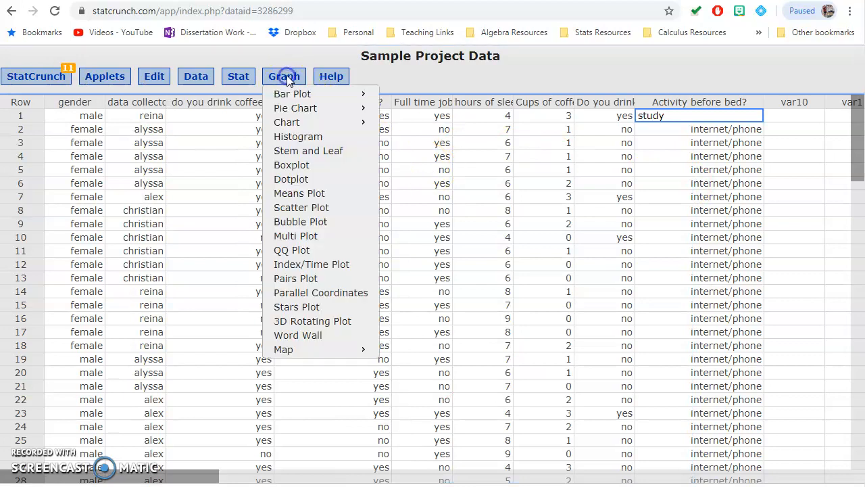
pyautogui.click(285, 250)
pyautogui.click(328, 106)
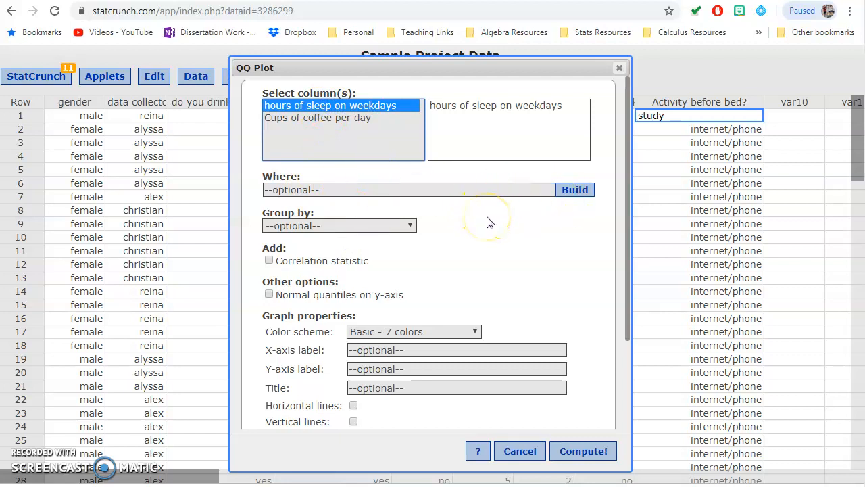
# - Build the Where condition "Activity before bed?" = "internet/phone" for the QQ plot and clear it again
pyautogui.click(578, 190)
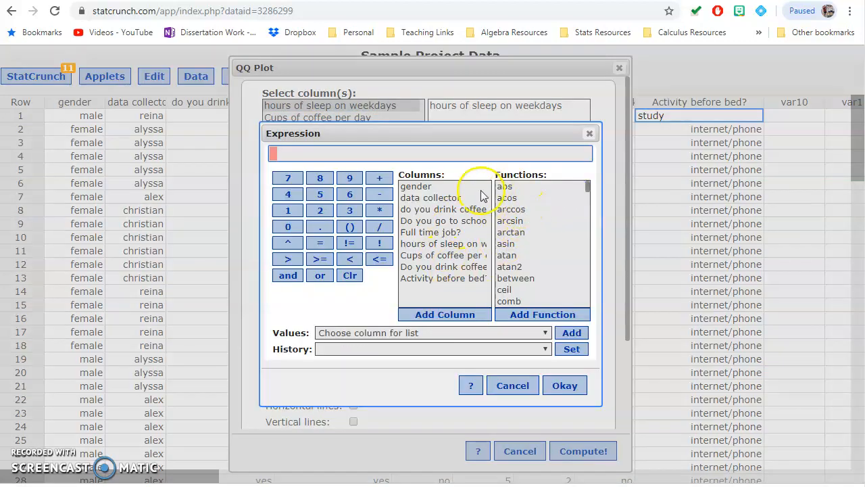
pyautogui.click(455, 282)
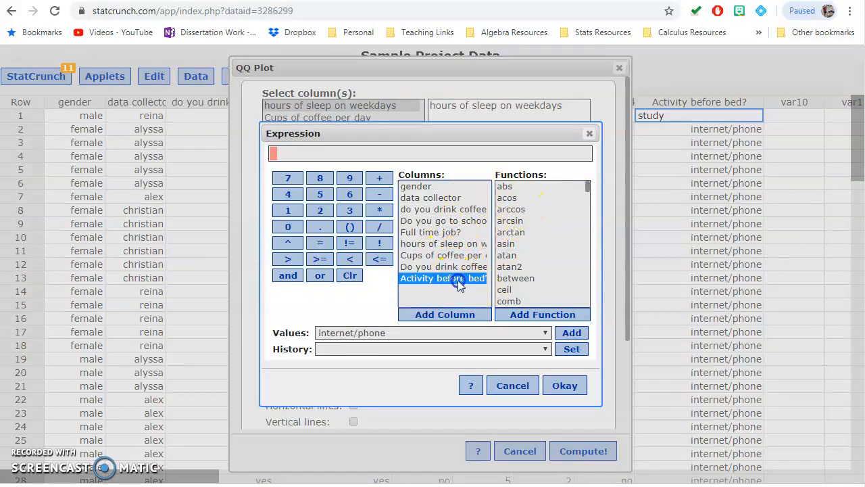
pyautogui.doubleClick(457, 280)
pyautogui.click(320, 244)
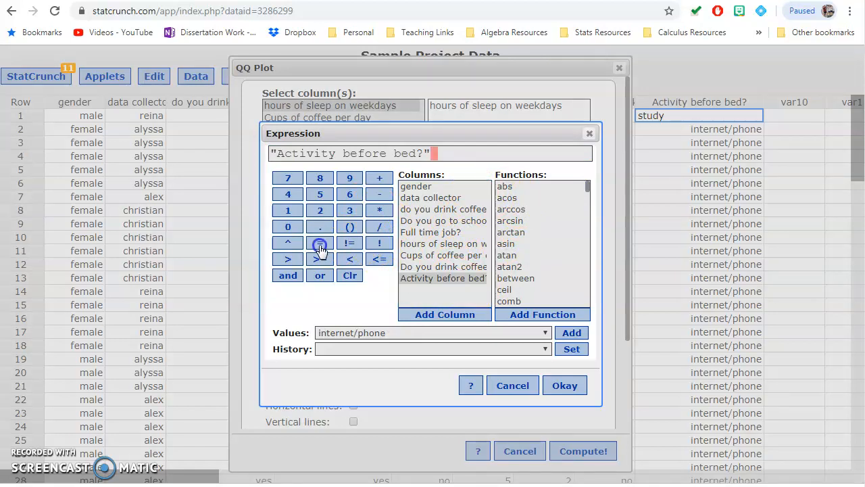
pyautogui.click(571, 333)
pyautogui.click(573, 390)
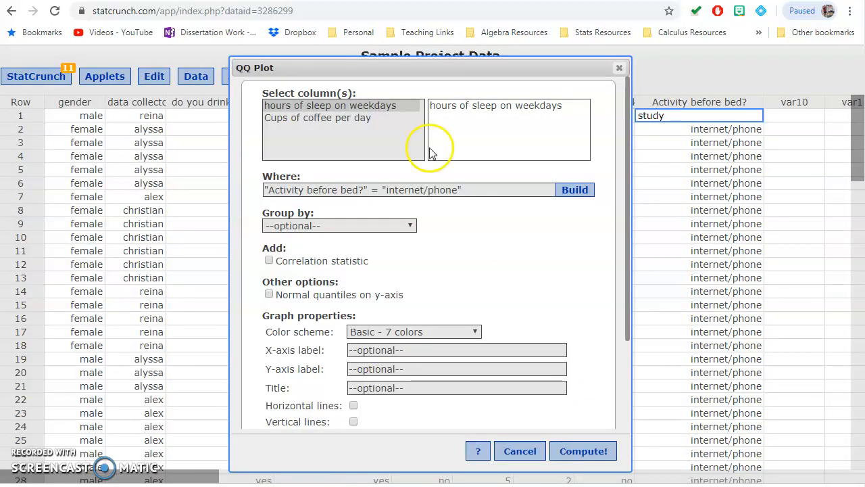
pyautogui.moveTo(538, 191); pyautogui.dragTo(132, 177)
pyautogui.press('BackSpace')
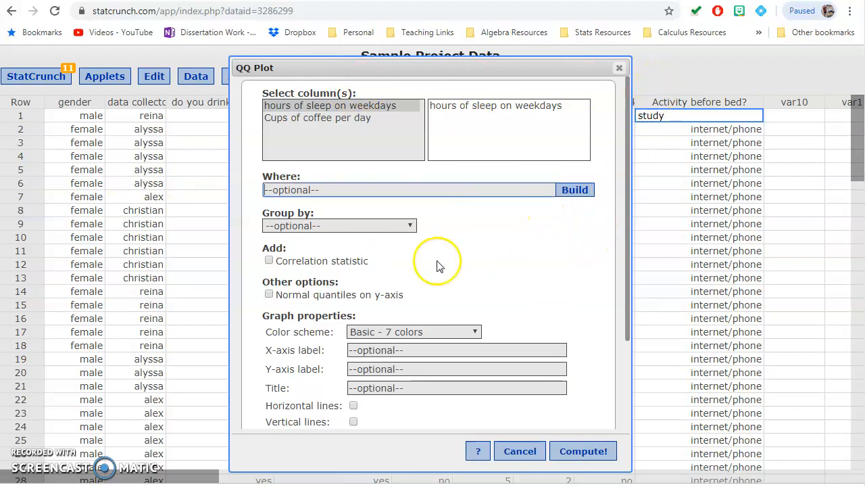
# - Group the QQ plot by Activity before bed? and compute it
pyautogui.click(408, 231)
pyautogui.click(365, 349)
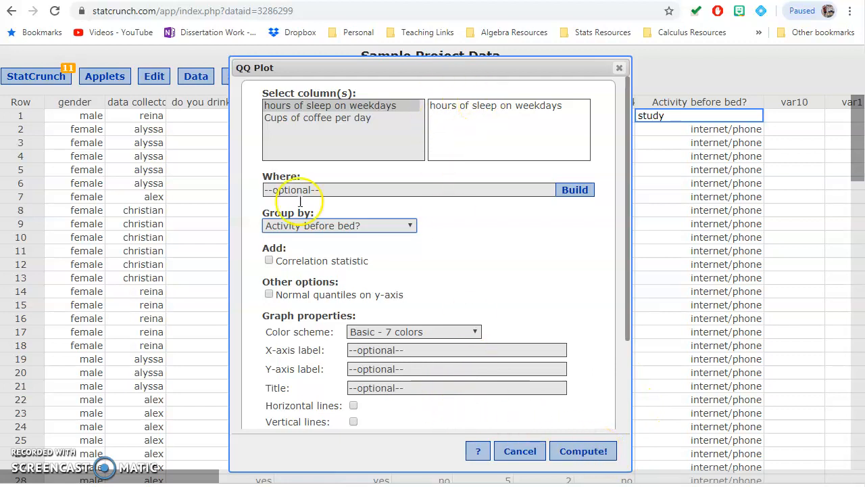
pyautogui.click(583, 452)
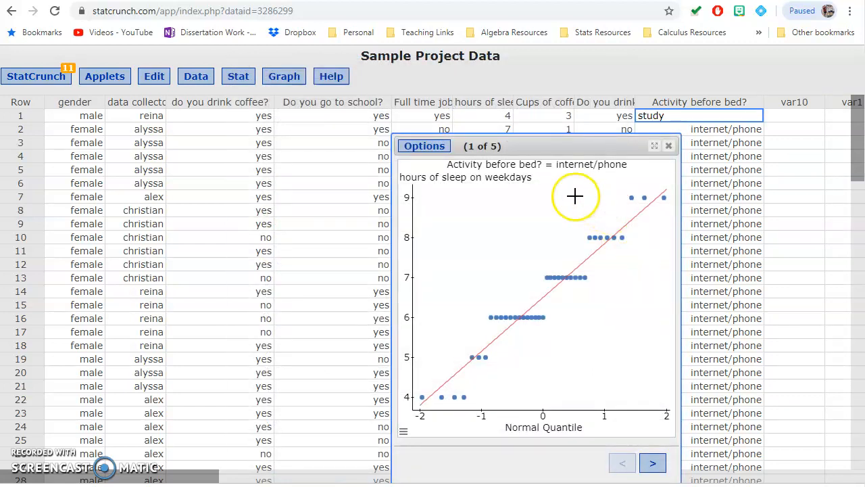
# - Reposition the QQ plot result and examine the normality plot of each activity group
pyautogui.moveTo(542, 147); pyautogui.dragTo(380, 137)
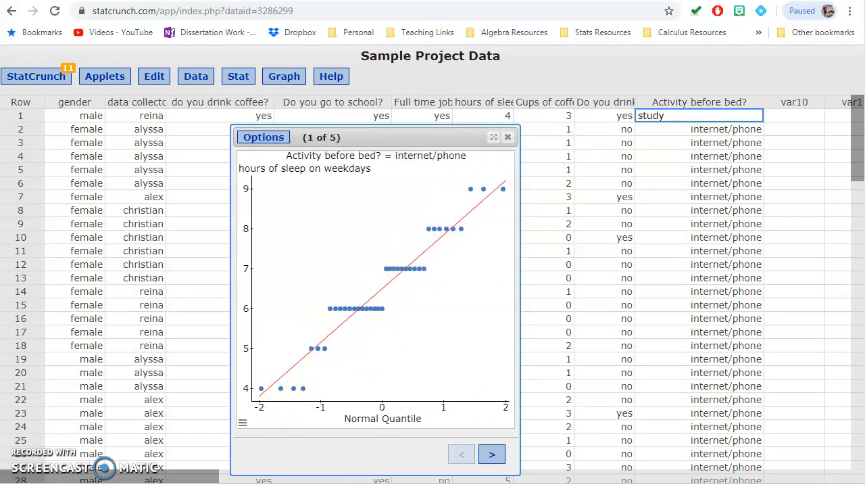
pyautogui.click(492, 455)
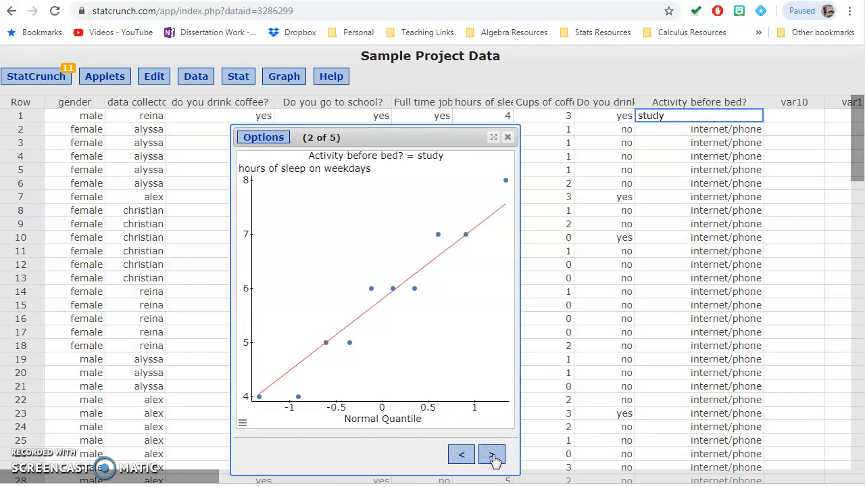
pyautogui.click(492, 455)
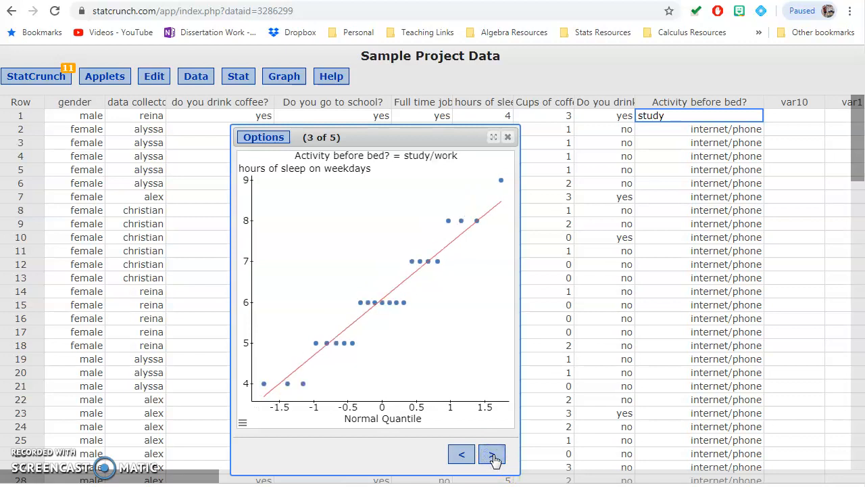
pyautogui.click(493, 455)
pyautogui.click(493, 455)
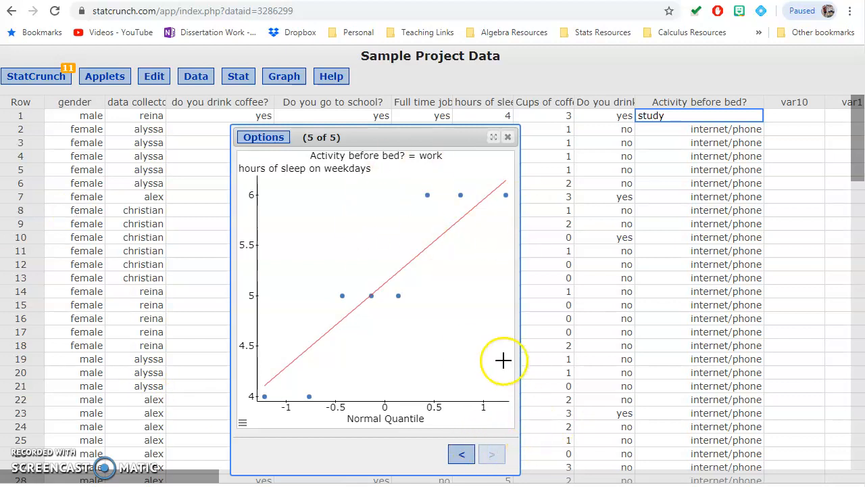
pyautogui.click(469, 452)
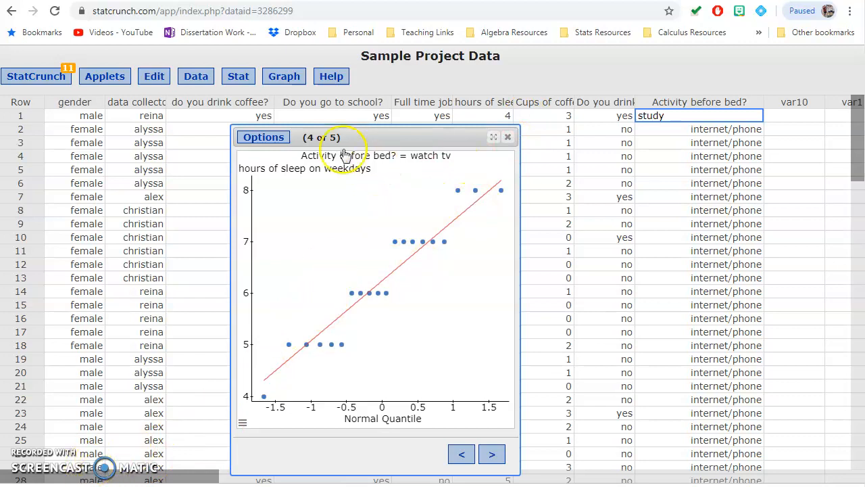
# - Edit the QQ plot to remove the grouping and recompute it for all weekday sleep hours
pyautogui.click(280, 137)
pyautogui.click(280, 155)
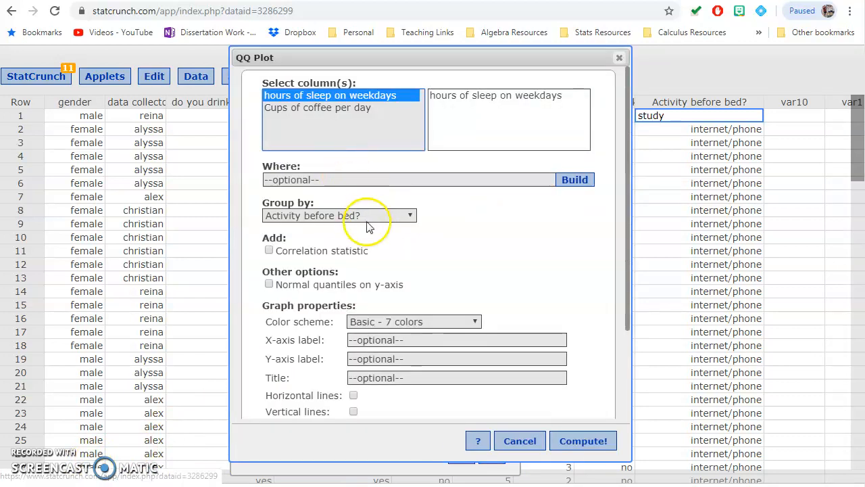
pyautogui.click(353, 216)
pyautogui.click(338, 229)
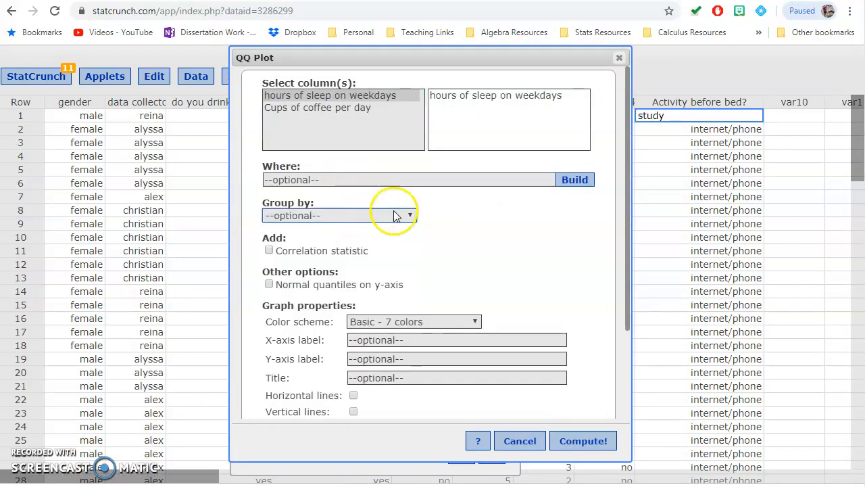
pyautogui.click(584, 441)
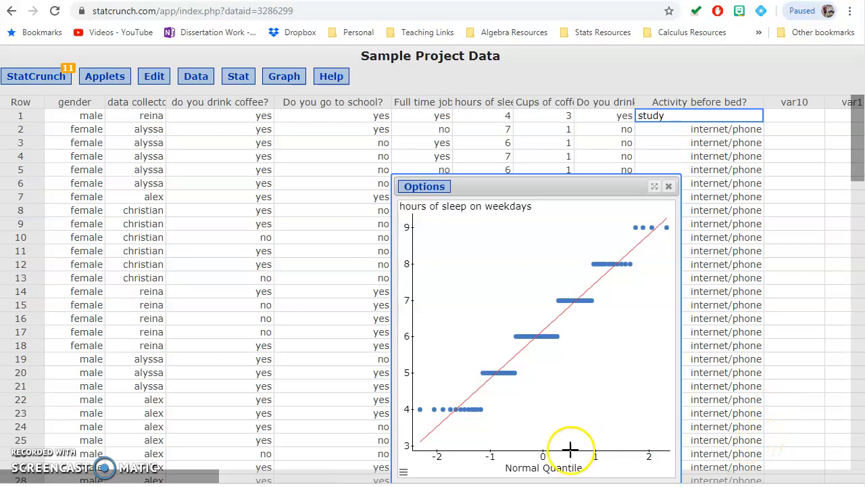
pyautogui.click(284, 75)
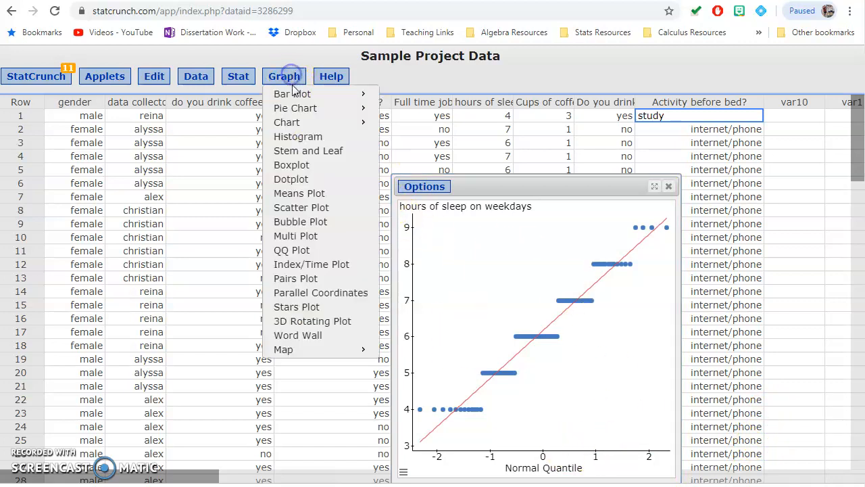
pyautogui.click(291, 251)
pyautogui.click(329, 224)
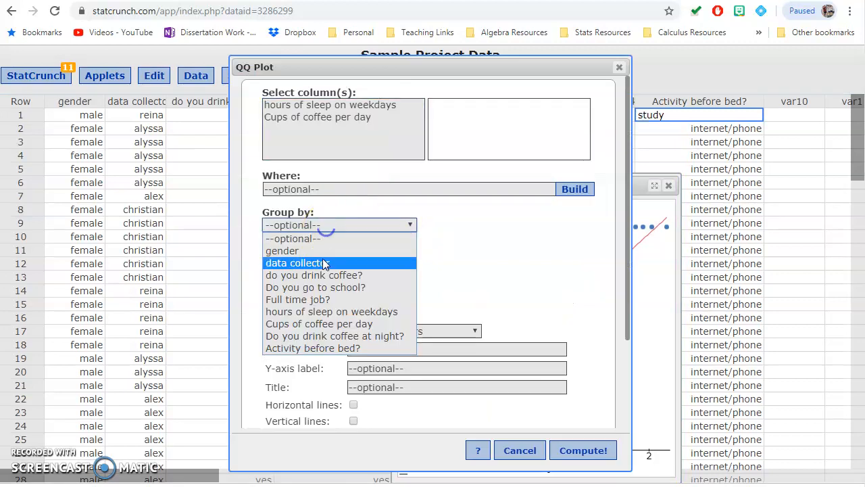
pyautogui.click(494, 251)
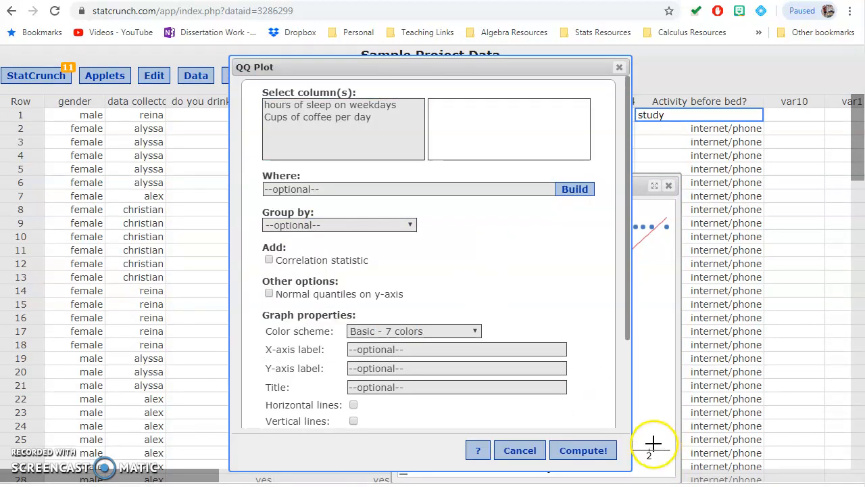
pyautogui.click(619, 67)
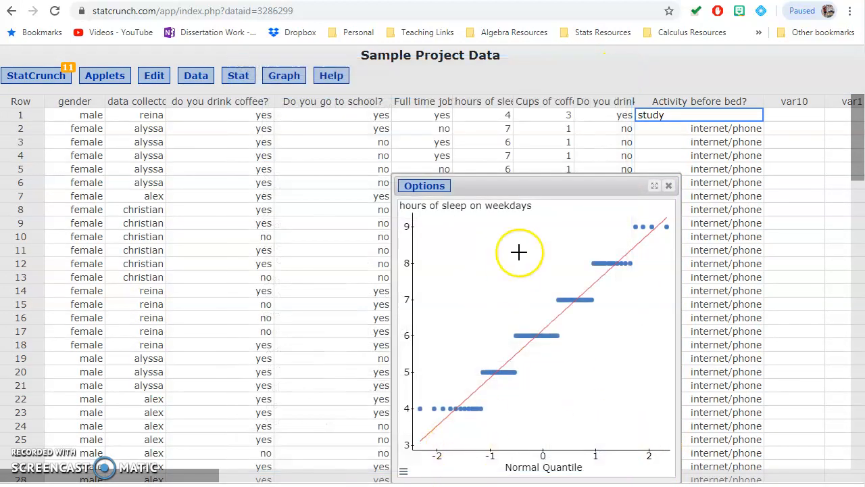
# - Reposition the ungrouped QQ plot of hours of sleep on weekdays to show it completely
pyautogui.moveTo(558, 187); pyautogui.dragTo(458, 156)
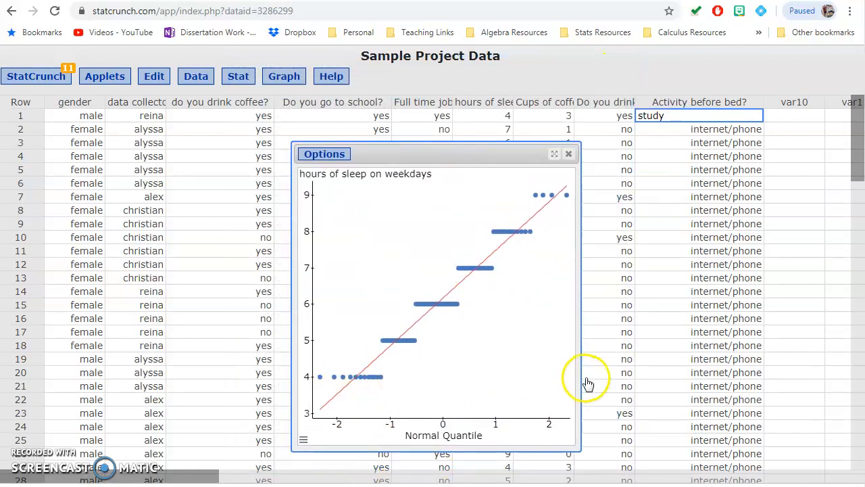